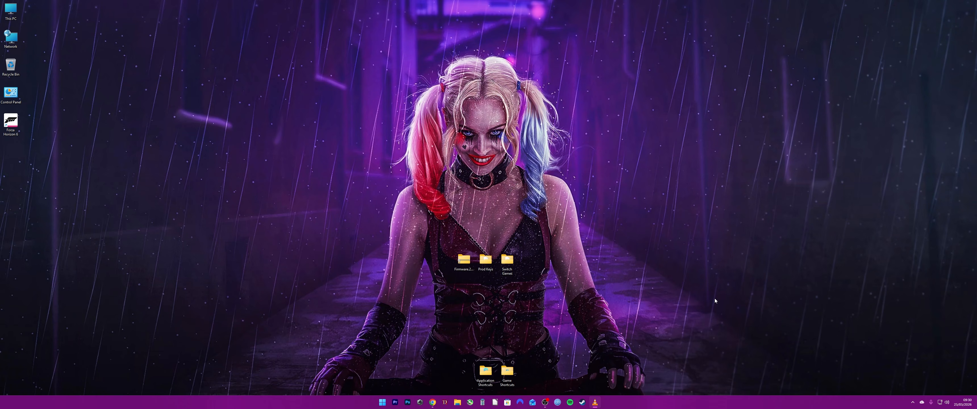
Open the Windows download's Eden v0.2.0 release page from the Eden website and locate the Windows packages table
click(432, 402)
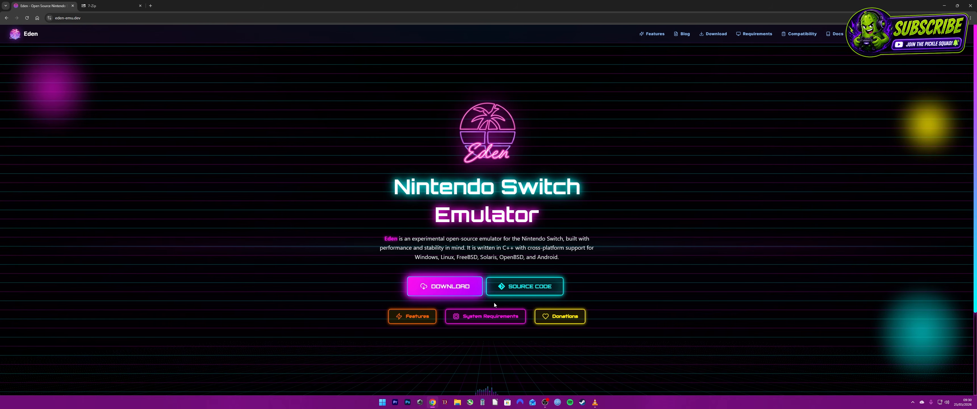
click(422, 286)
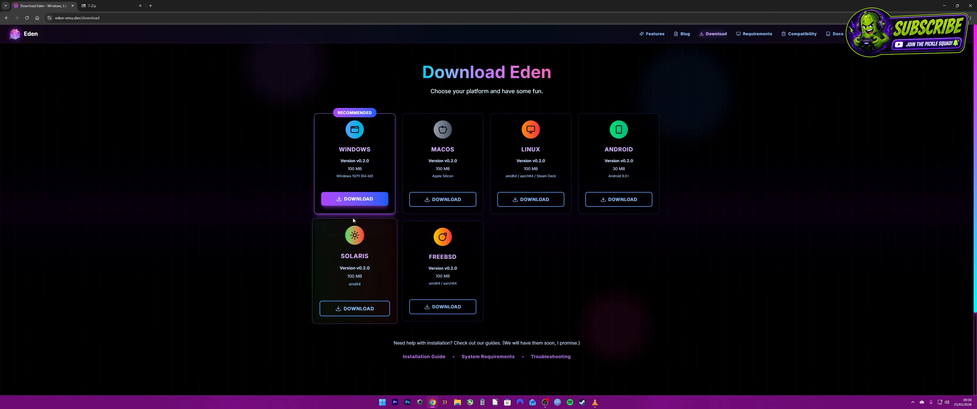
click(347, 198)
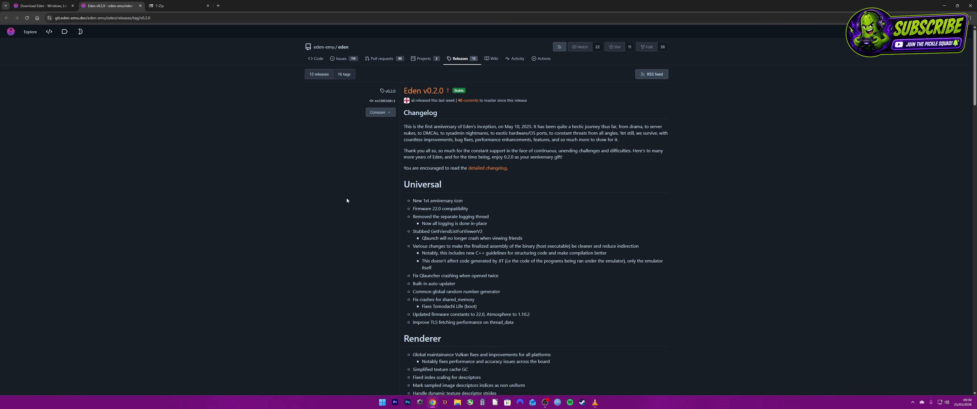
scroll(365, 201, down, 5)
scroll(366, 207, down, 20)
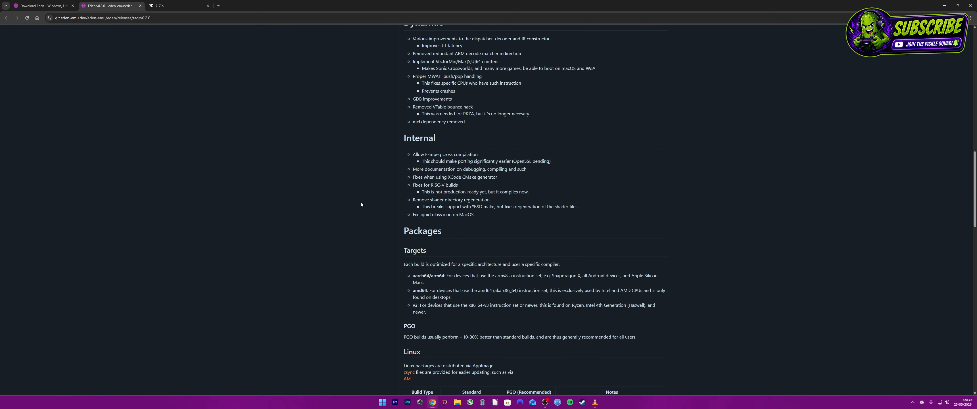
scroll(357, 202, down, 1)
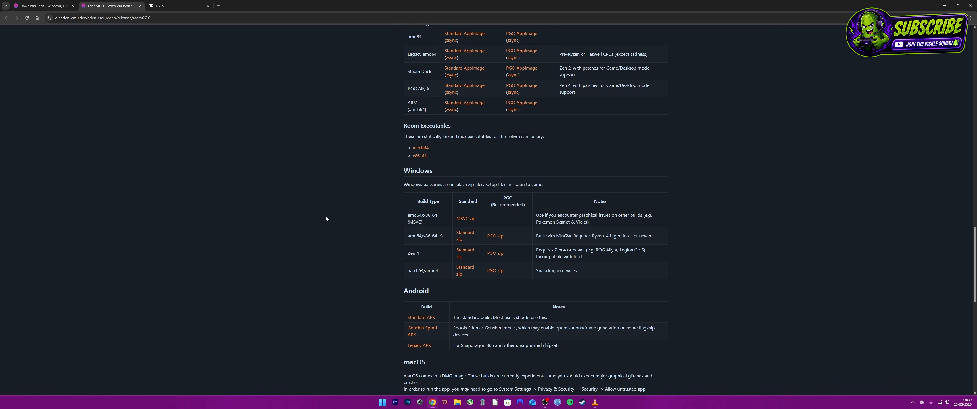
Download the 64-bit x64 7-Zip 26.01 installer from the 7-Zip site and minimize the browser
click(177, 6)
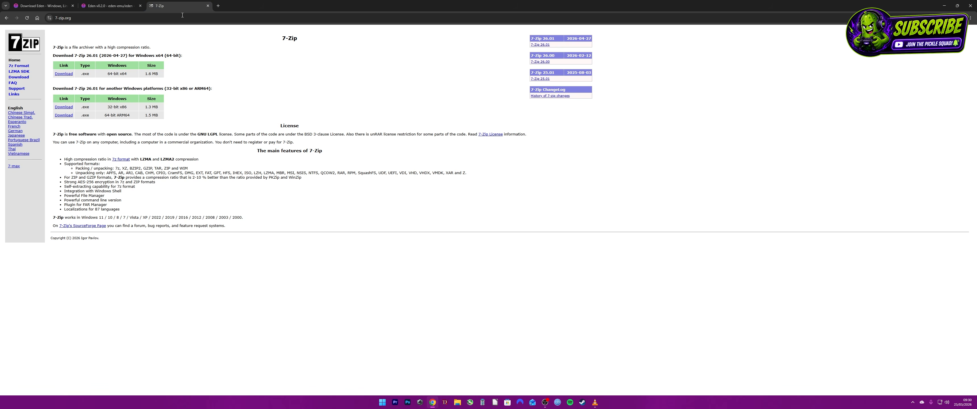
click(63, 74)
click(939, 4)
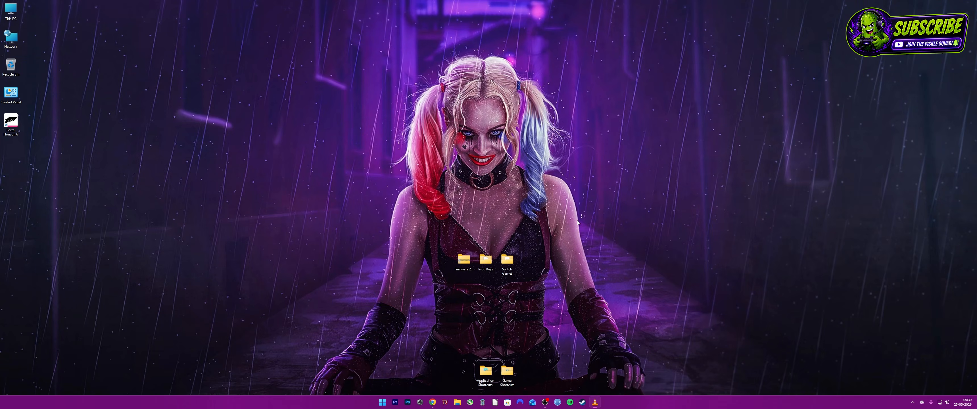
right_click(533, 251)
mouse_move(561, 285)
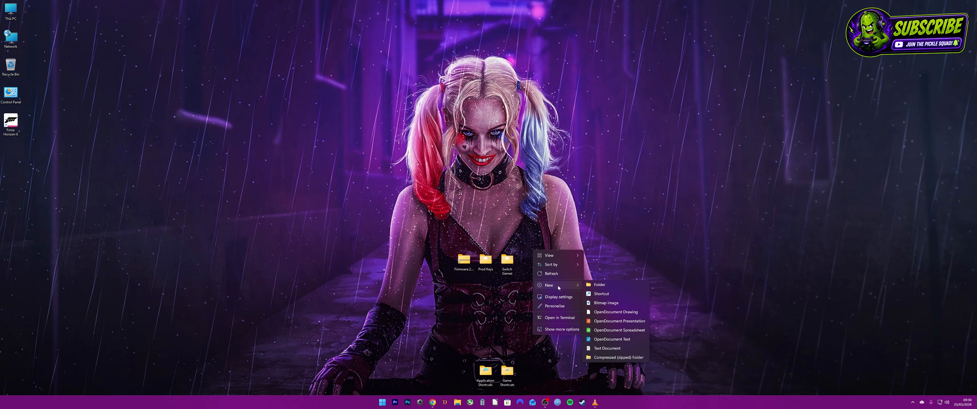
click(606, 252)
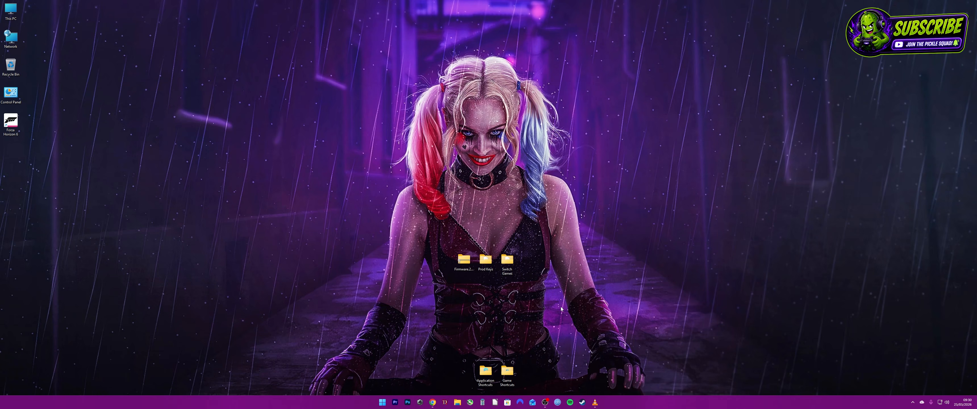
Open the Switch Games folder on the desktop to view its game files
click(508, 262)
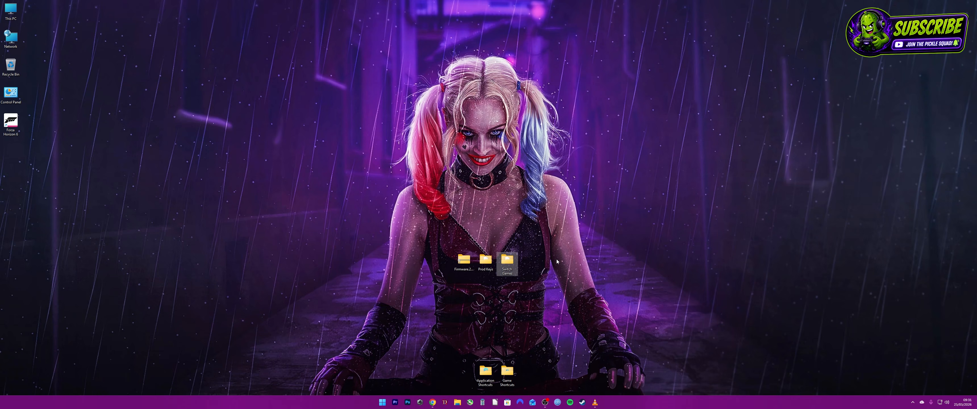
double_click(510, 264)
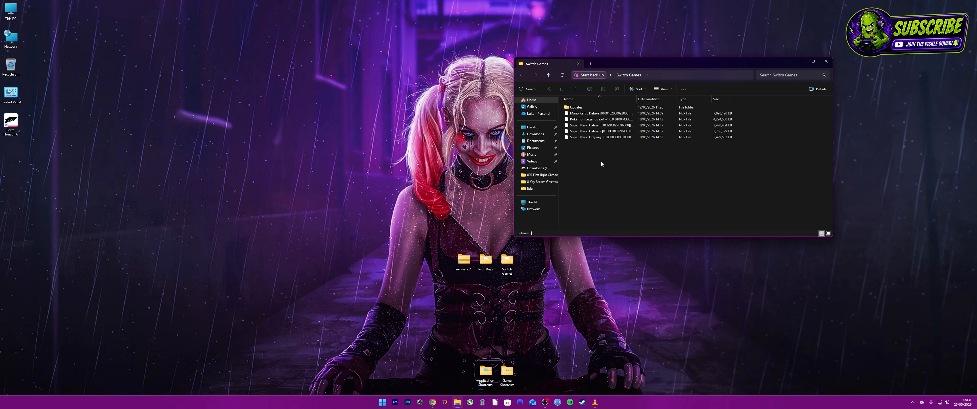
right_click(601, 163)
mouse_move(649, 200)
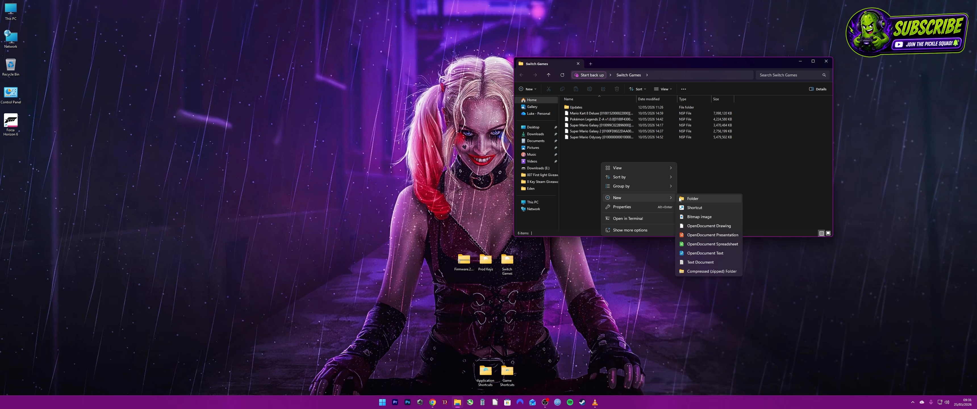
key(Escape)
key(Escape)
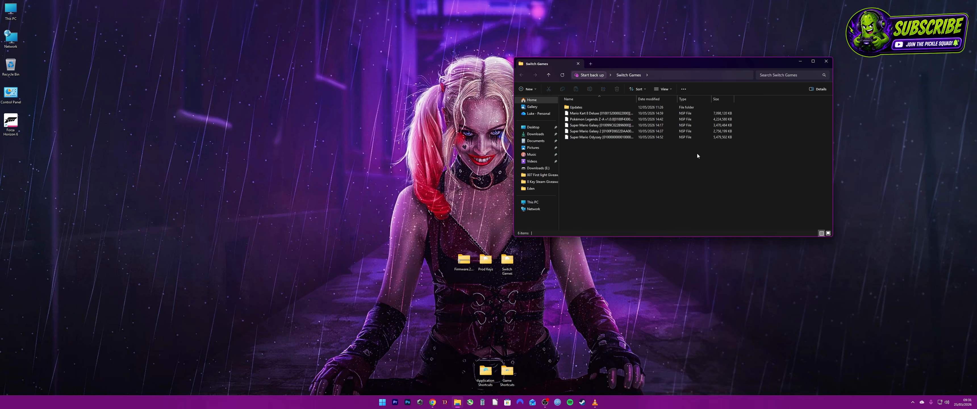
Locate the Updates folder inside Switch Games and the firmware archive and Prod Keys folder on the desktop
click(590, 108)
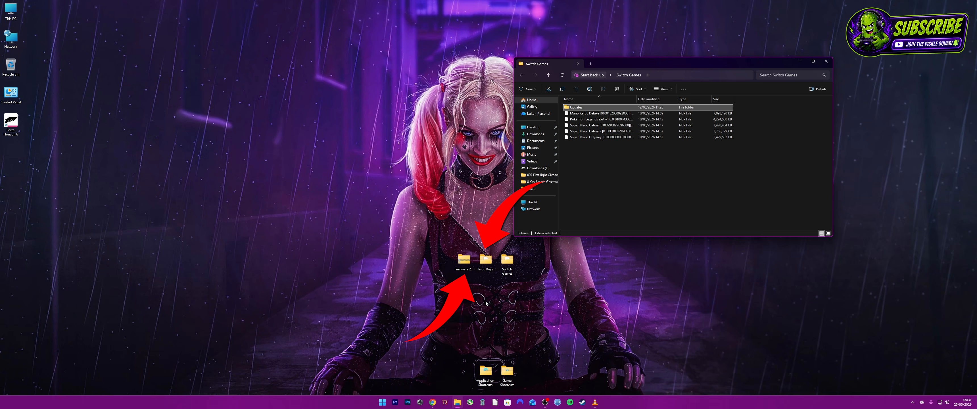
click(465, 265)
click(485, 266)
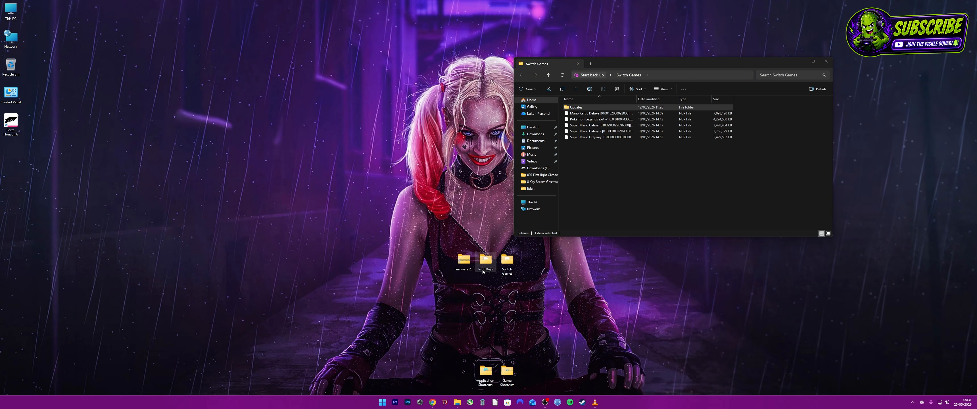
click(474, 297)
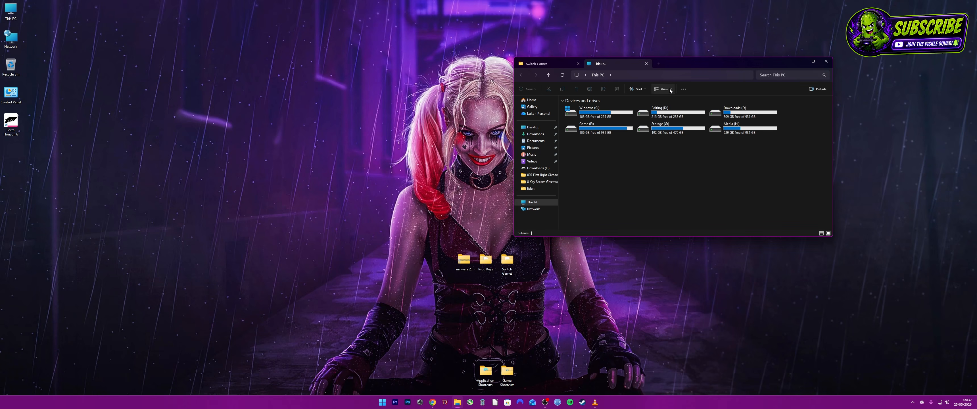
Extract the Eden Windows v0.2.0 amd64 MSVC standard zip on the Downloads (E:) drive into its own folder with 7-Zip
double_click(741, 113)
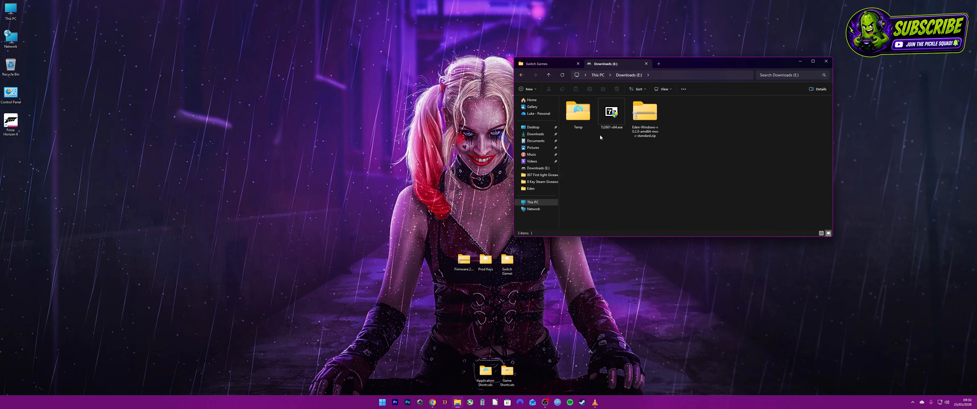
right_click(638, 116)
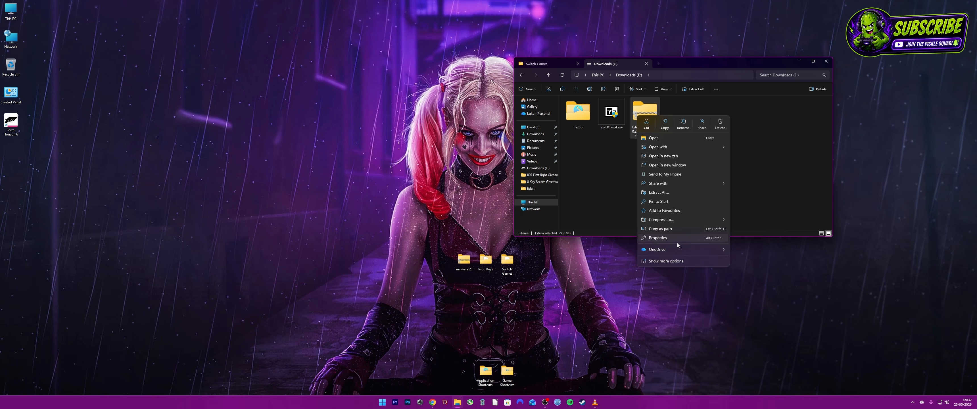
click(673, 263)
mouse_move(708, 171)
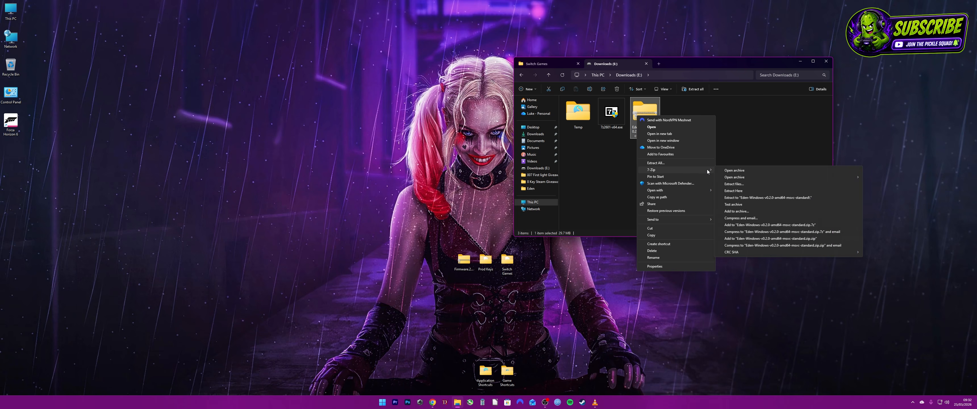
click(779, 198)
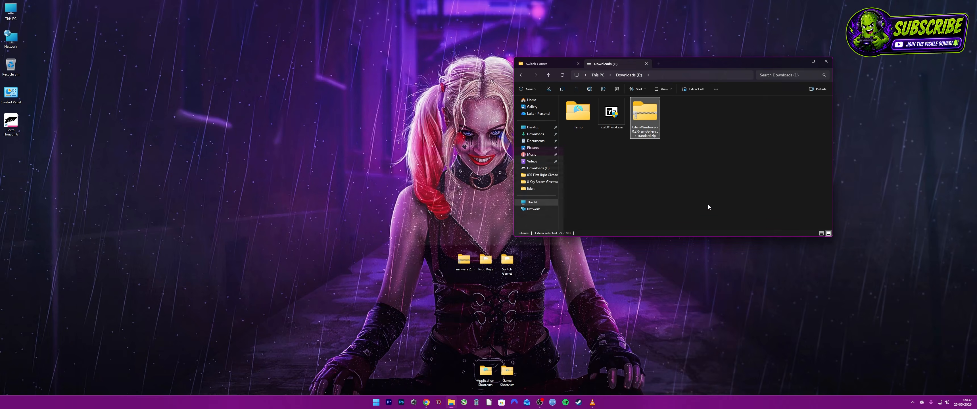
Rename the extracted folder to "Eden Emulator" and copy it to the desktop beside the firmware archive
click(682, 118)
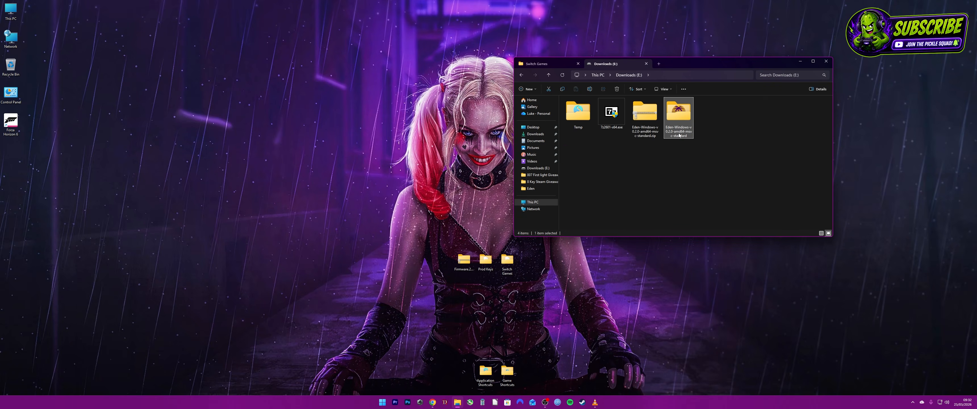
click(679, 135)
text(Eden Emulator)
click(676, 186)
drag(678, 115, 439, 266)
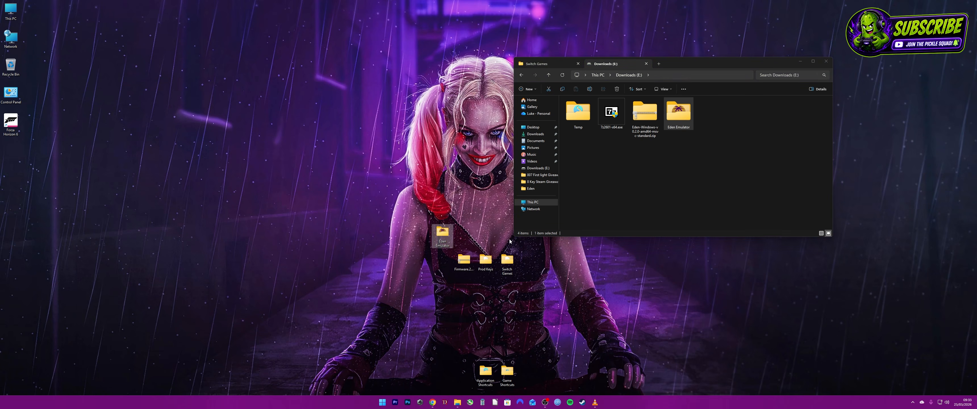
Delete the Eden zip archive from the Downloads (E:) drive and close the file windows
right_click(645, 120)
click(730, 127)
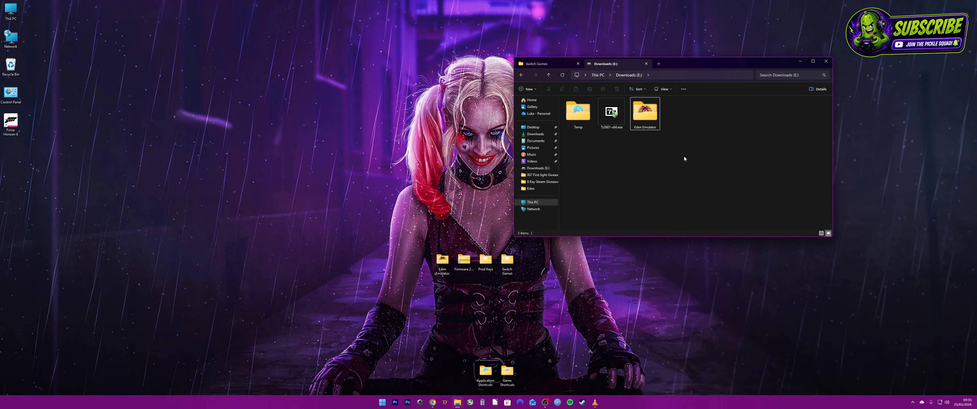
click(646, 64)
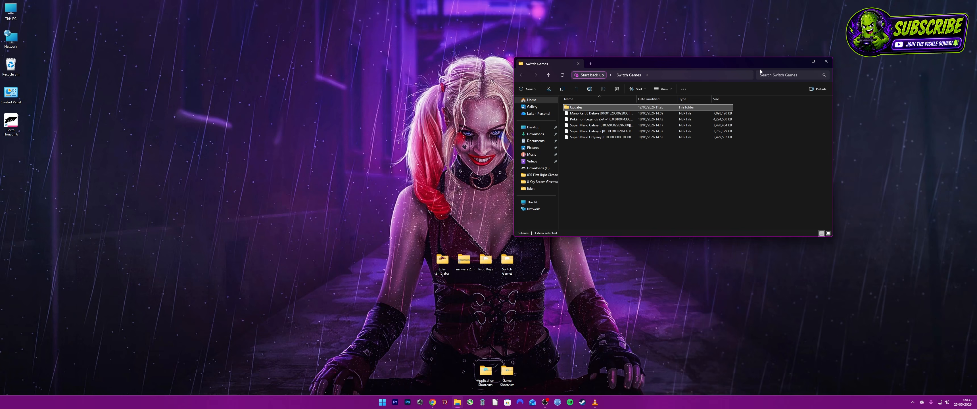
click(822, 62)
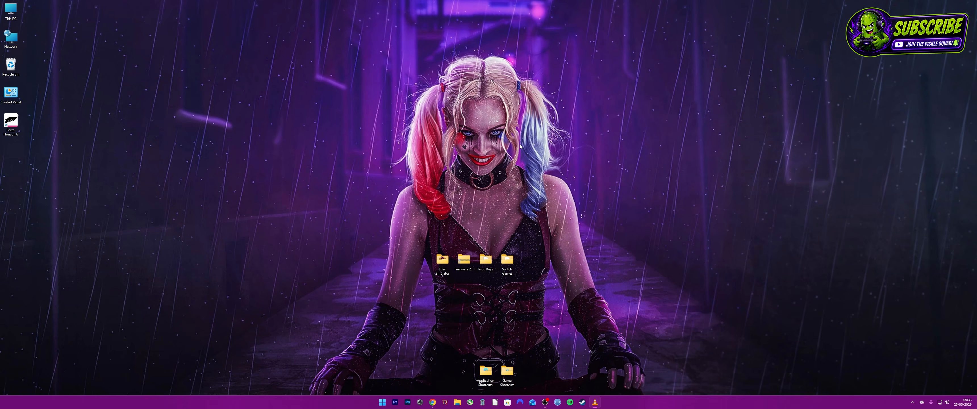
Open the Eden Emulator folder on the desktop and launch eden.exe
double_click(441, 261)
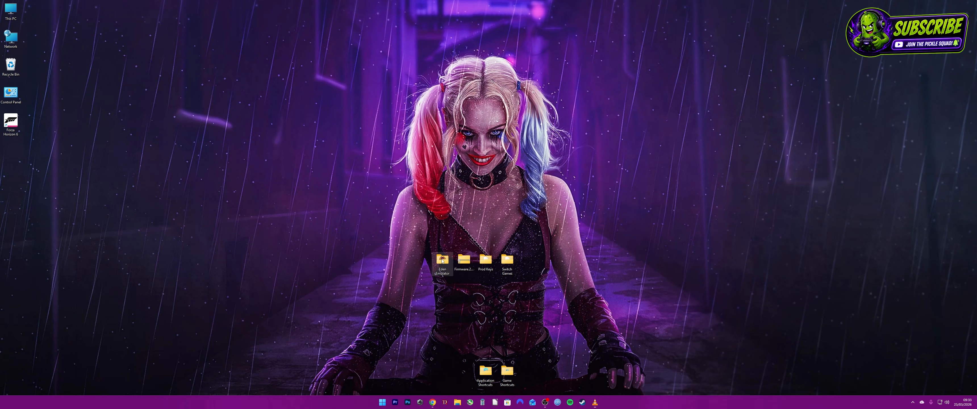
click(617, 113)
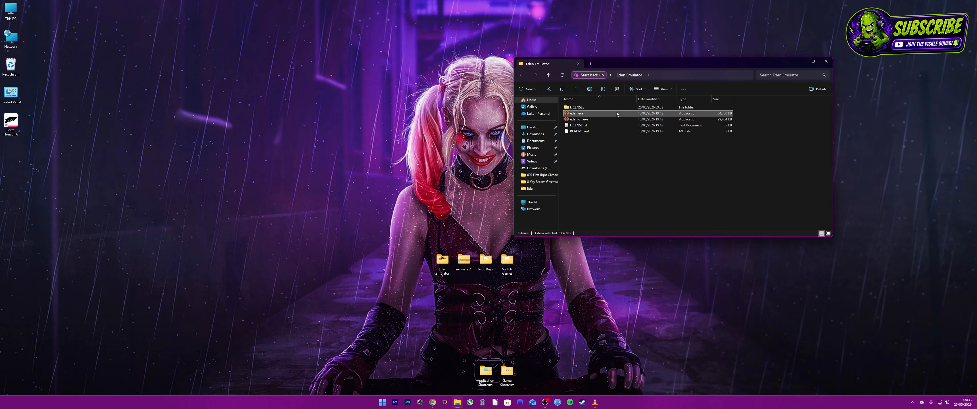
double_click(616, 113)
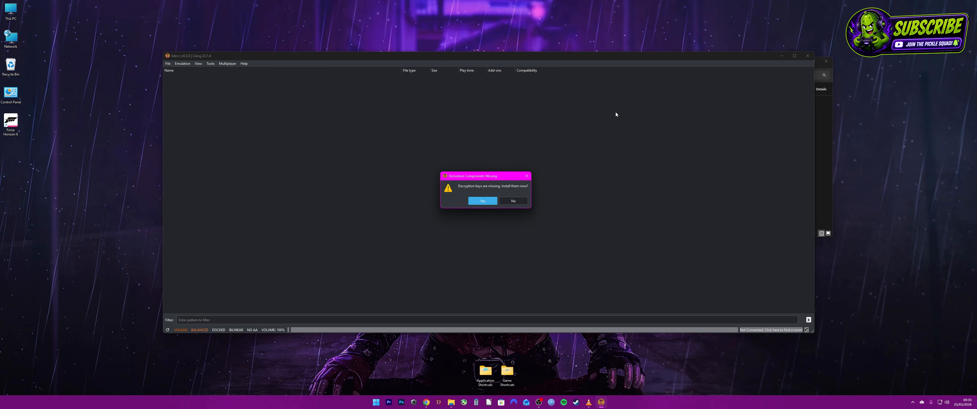
Install the missing decryption keys from prod.keys in the desktop's Prod Keys folder
click(474, 201)
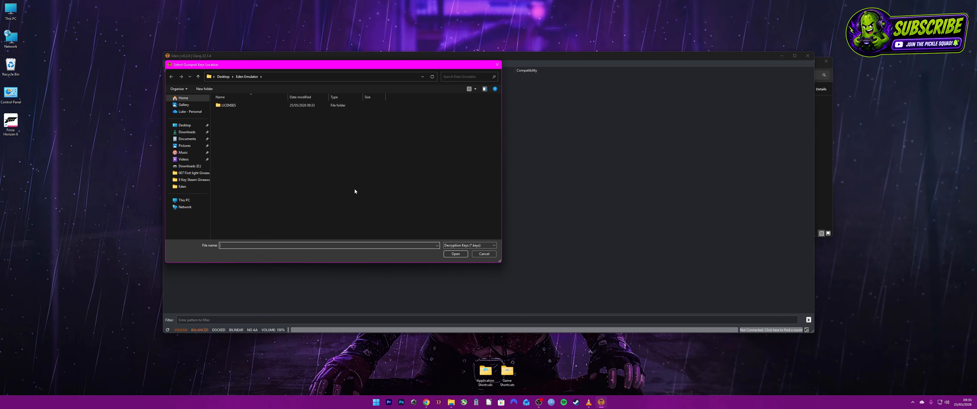
click(185, 126)
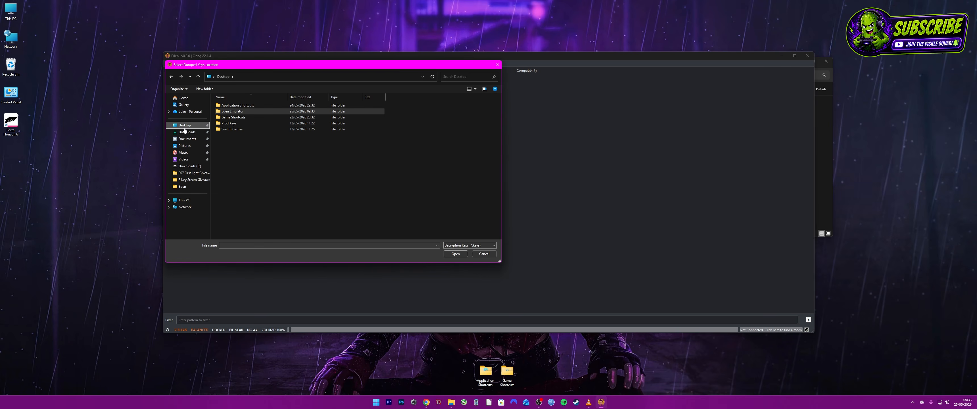
click(261, 123)
double_click(261, 122)
click(261, 106)
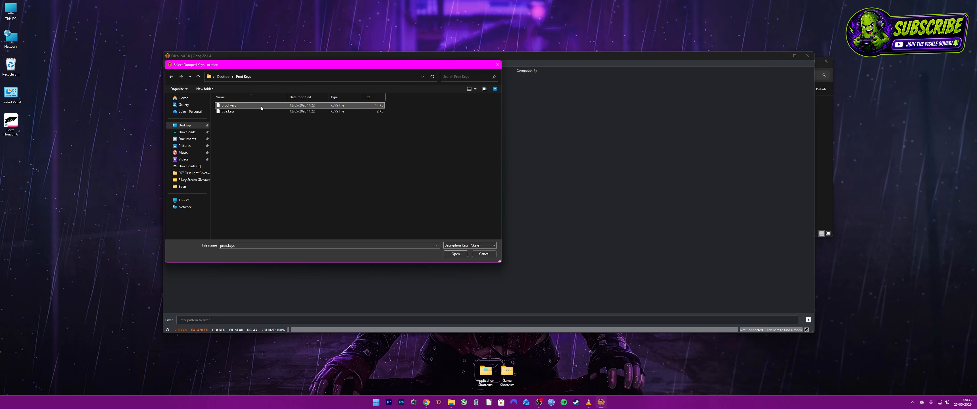
click(455, 254)
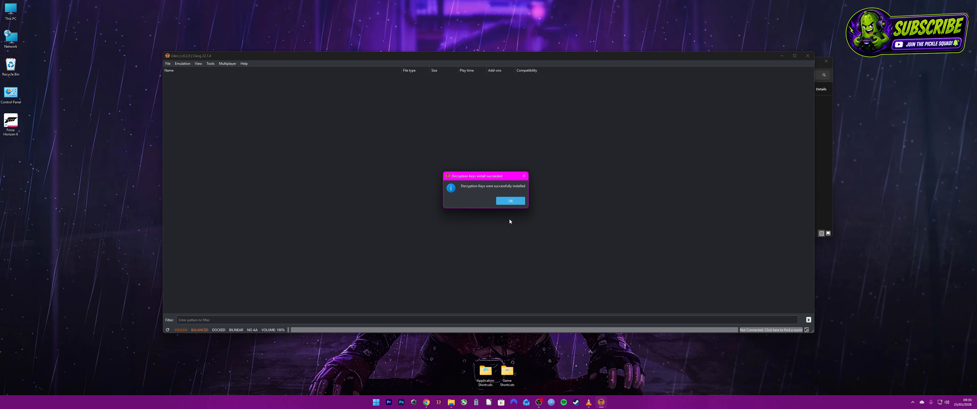
click(509, 201)
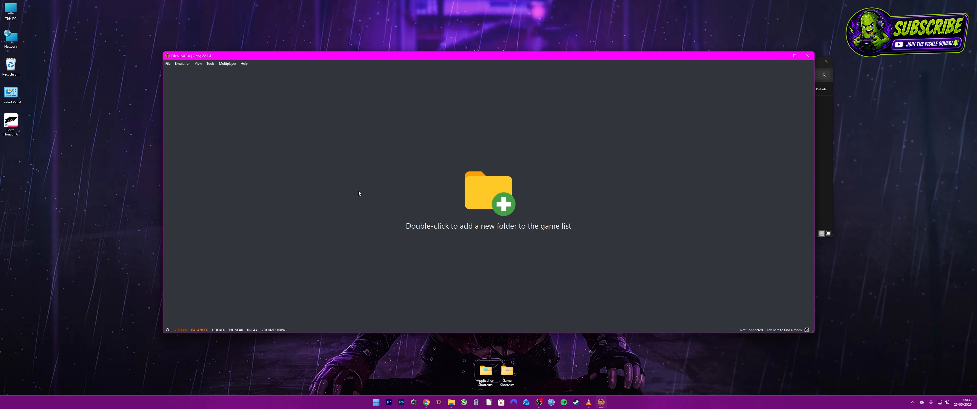
Install the Switch firmware from the firmware ZIP archive on the desktop
click(210, 63)
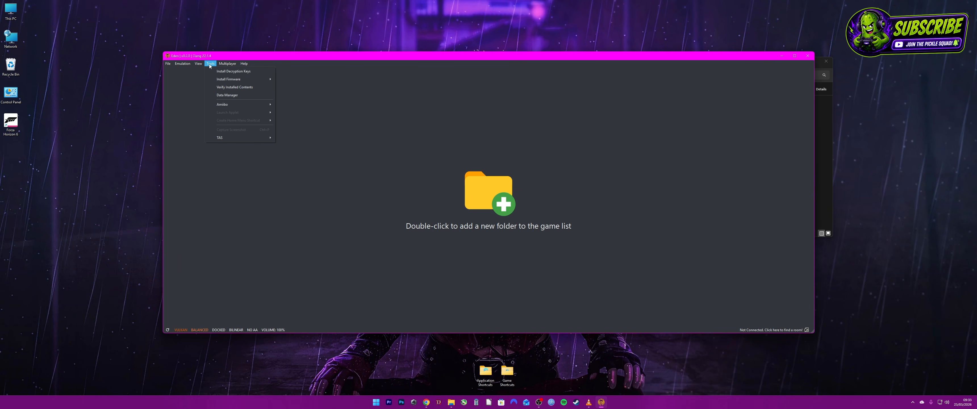
mouse_move(261, 79)
click(289, 87)
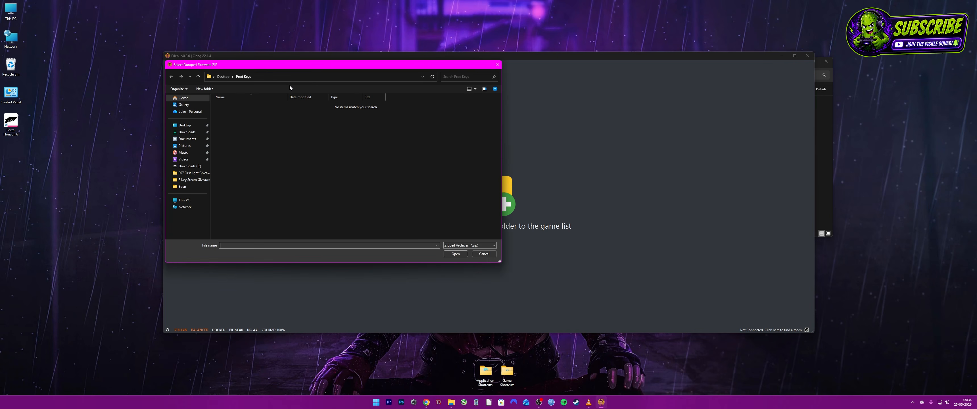
click(184, 125)
click(258, 135)
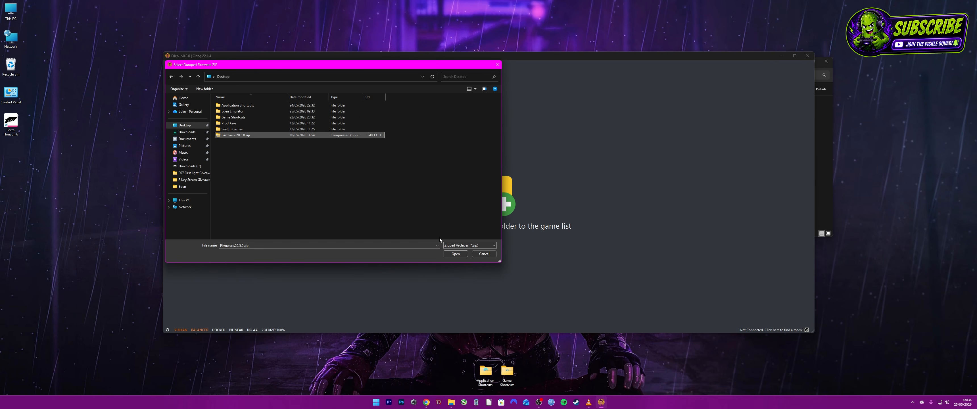
click(455, 254)
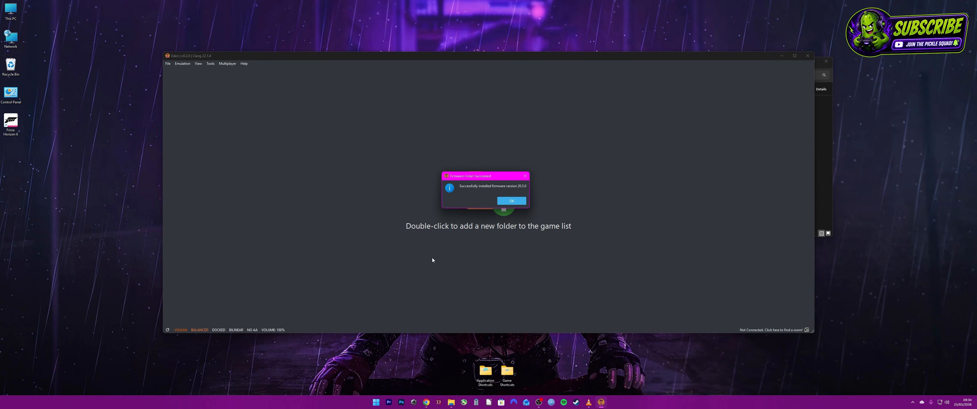
click(509, 201)
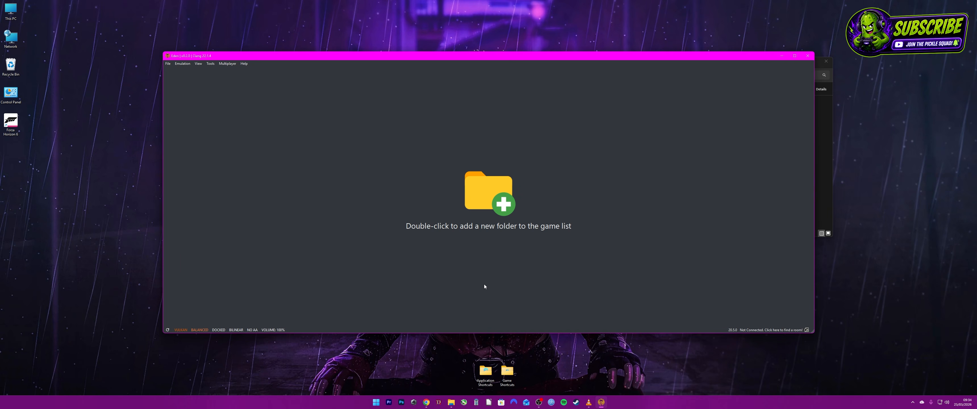
Add the desktop's Switch Games folder to the game list
double_click(483, 194)
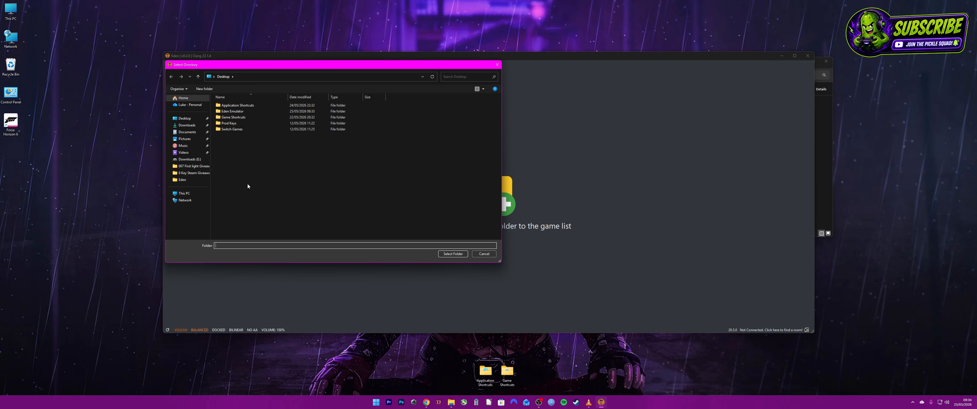
click(184, 118)
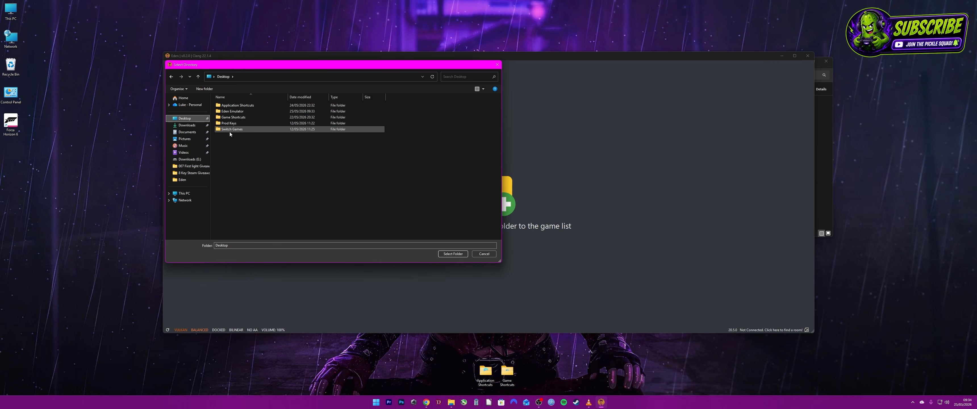
click(230, 129)
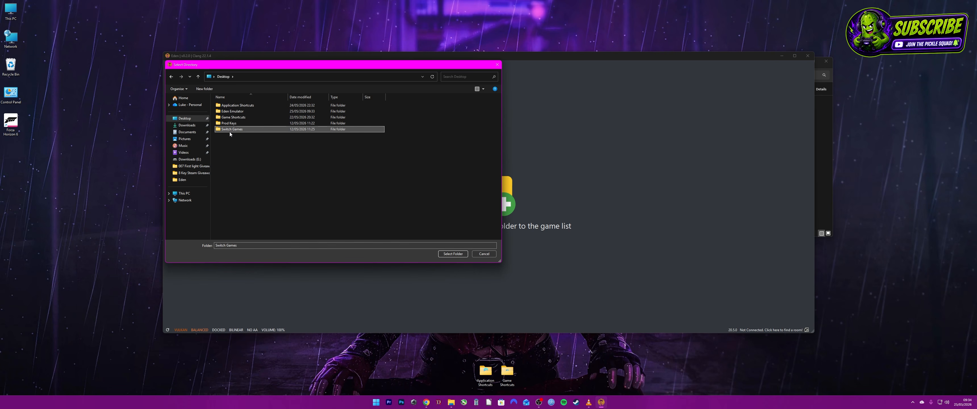
double_click(276, 130)
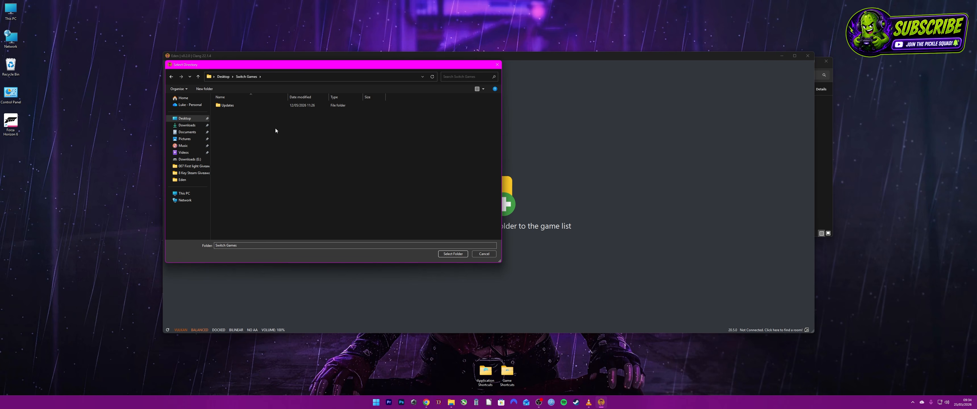
click(453, 254)
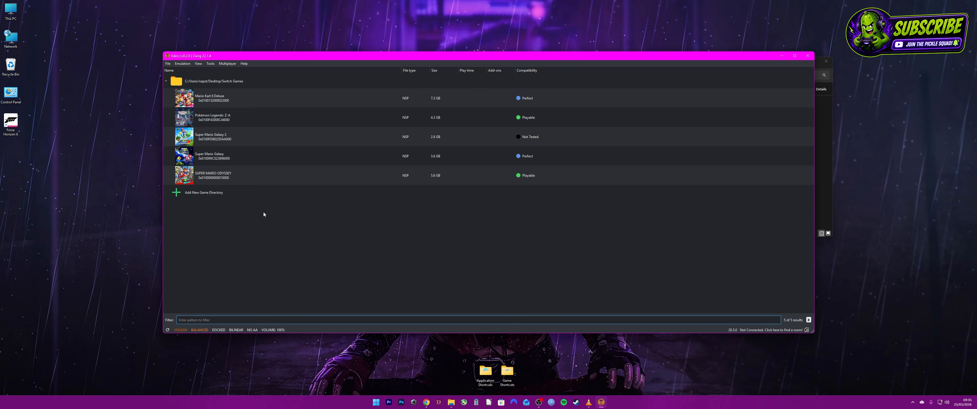
Install all the update and DLC NSP files from the Updates folder inside Switch Games to NAND
click(168, 65)
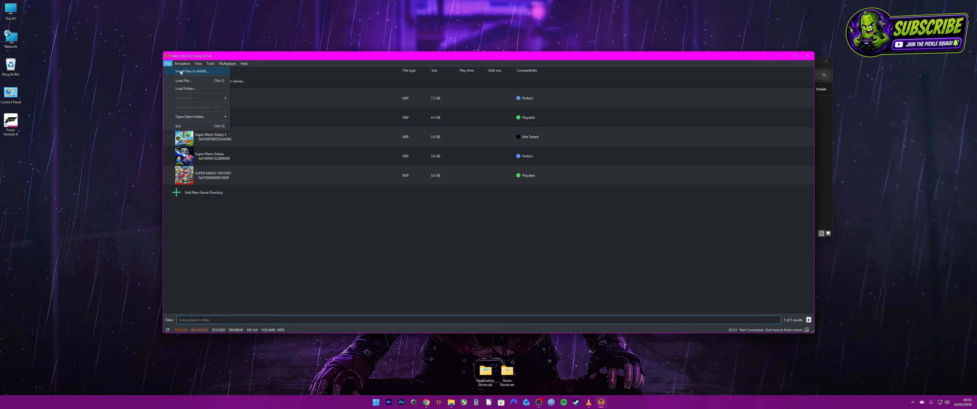
click(181, 71)
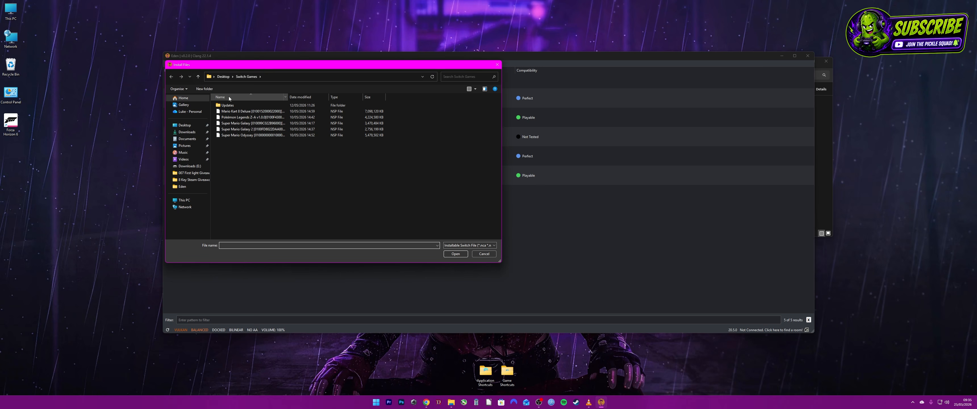
double_click(237, 105)
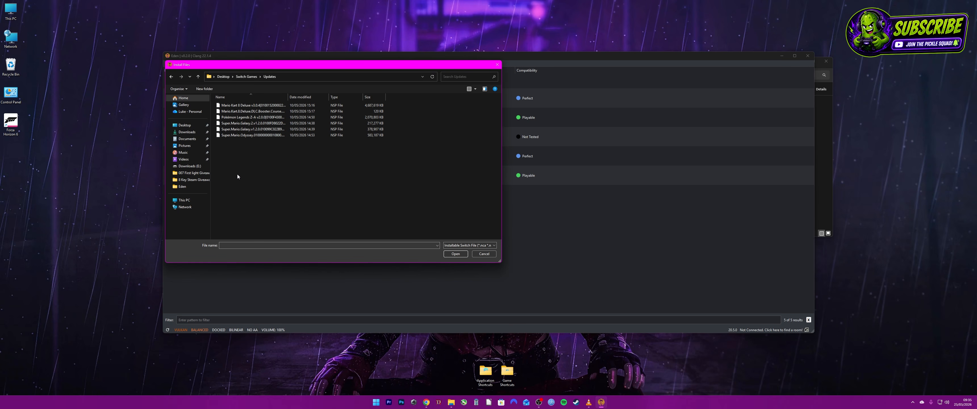
drag(238, 183, 242, 102)
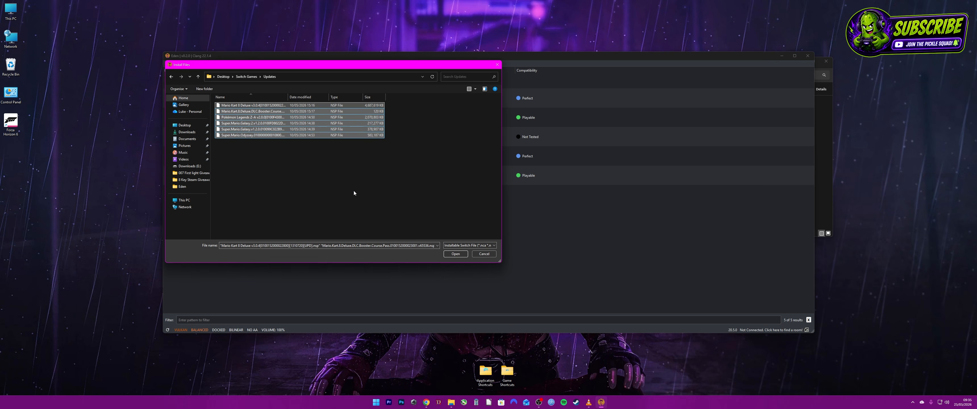
click(455, 253)
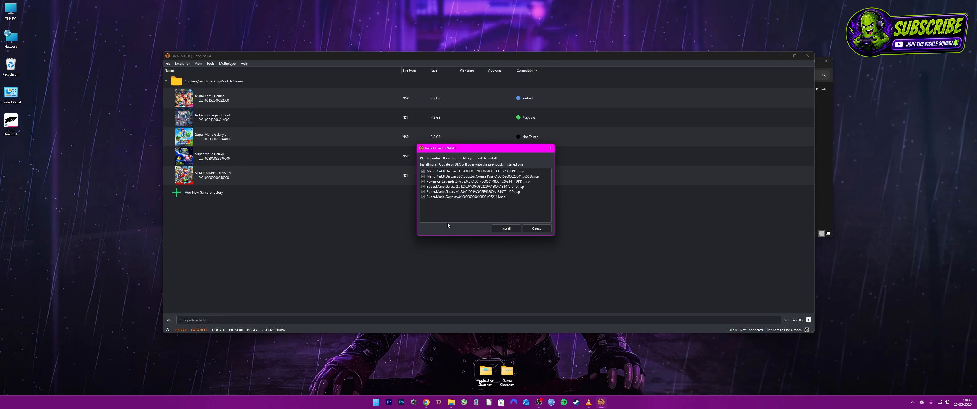
click(505, 228)
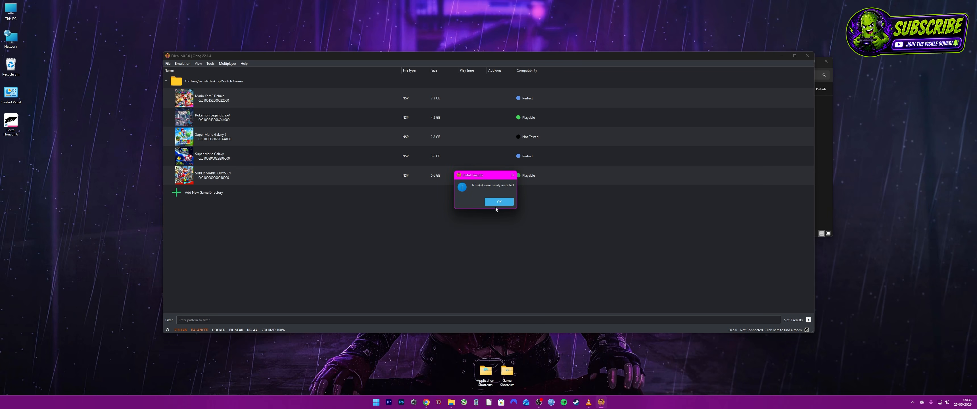
click(499, 202)
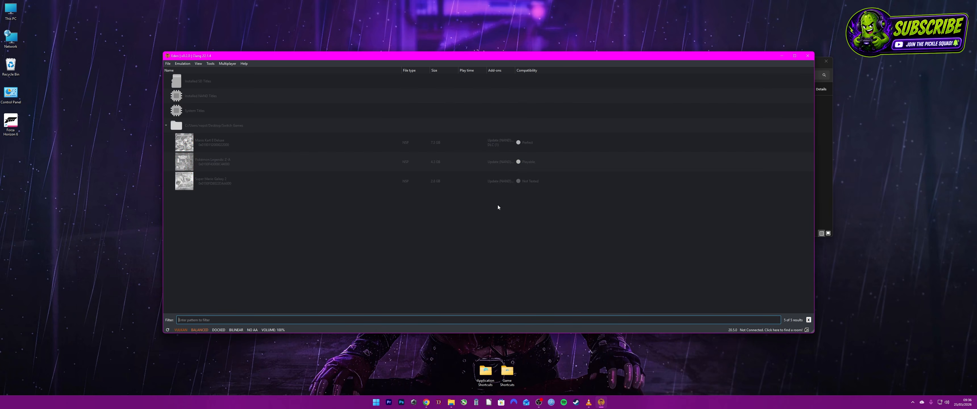
Enable asynchronous presentation (Vulkan only) and asynchronous shader compilation in the emulator's extra graphics settings
click(182, 63)
click(187, 97)
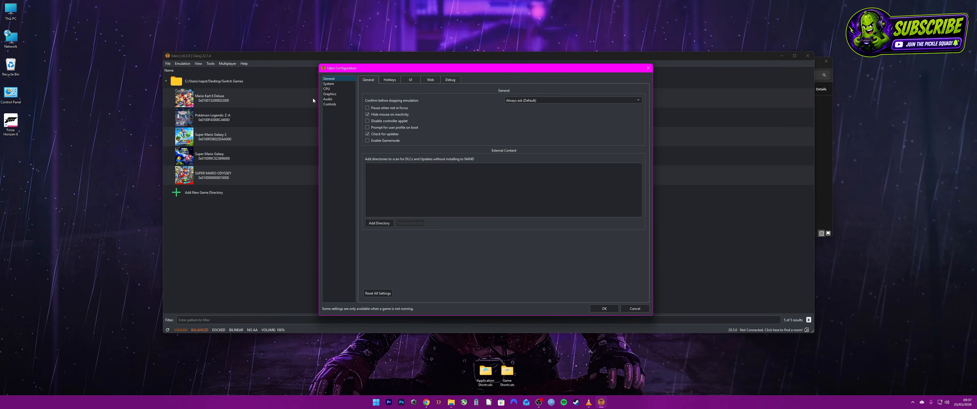
click(335, 94)
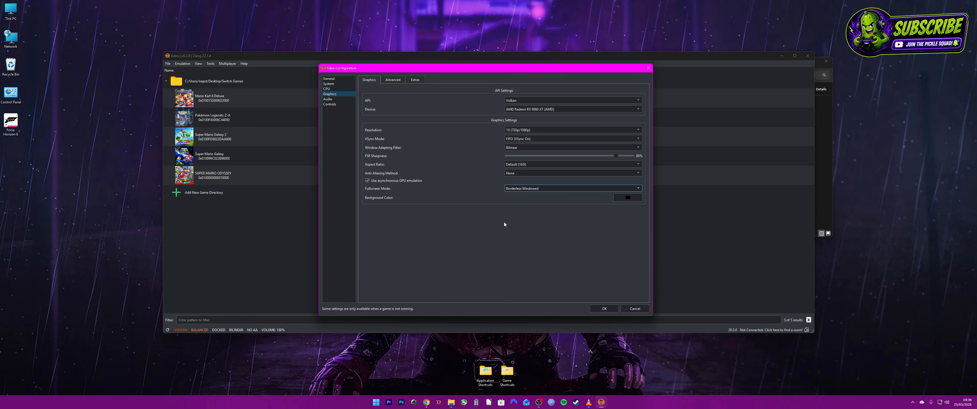
click(527, 189)
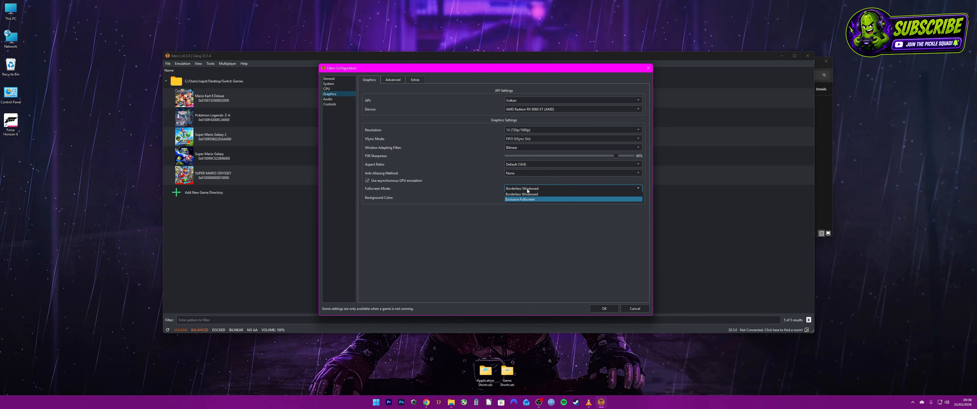
click(500, 218)
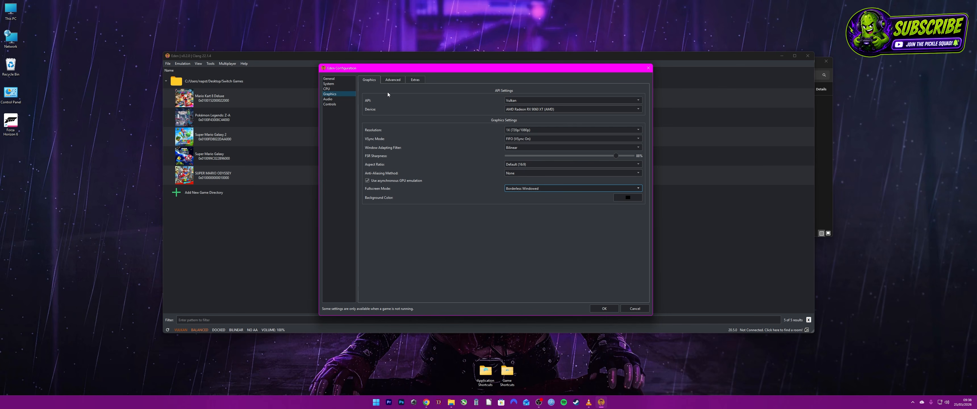
click(391, 83)
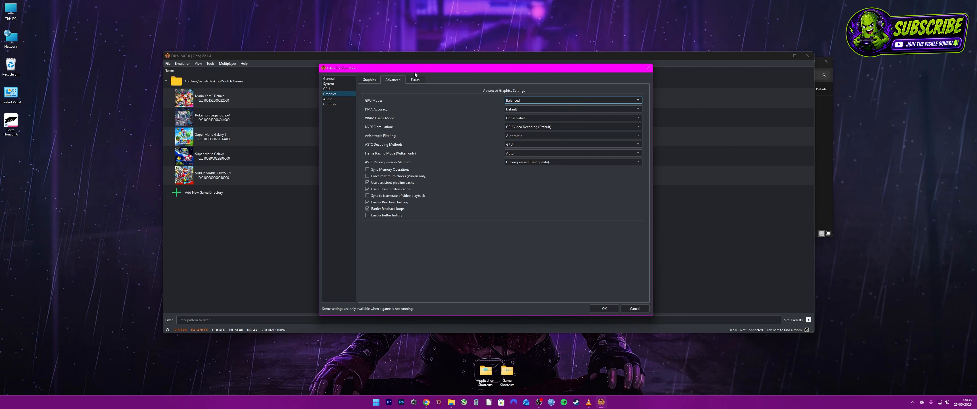
click(417, 82)
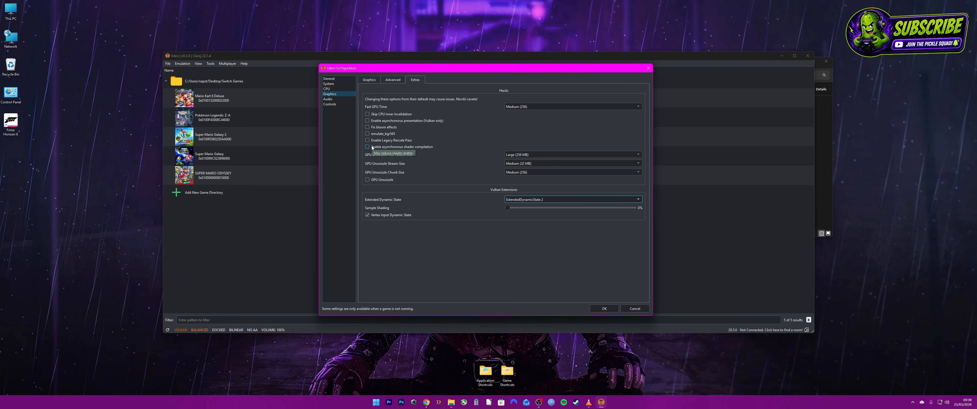
click(368, 120)
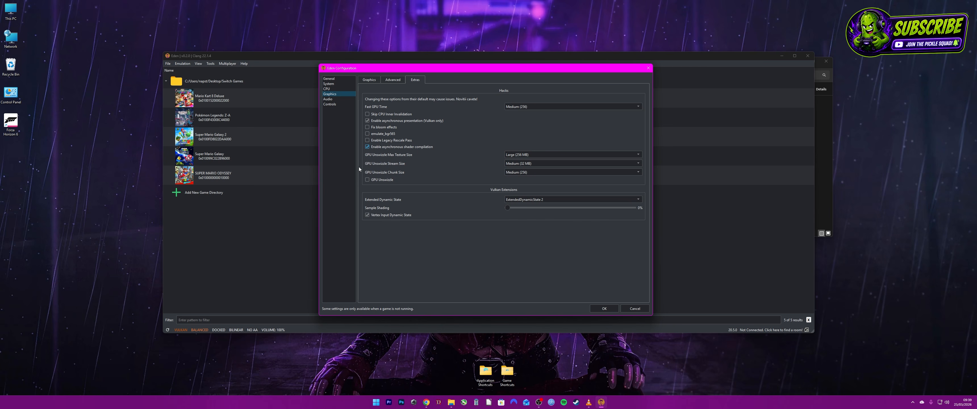
Set Player 1's input device to Xbox One Controller 0 and check the Player 2 controls
click(334, 105)
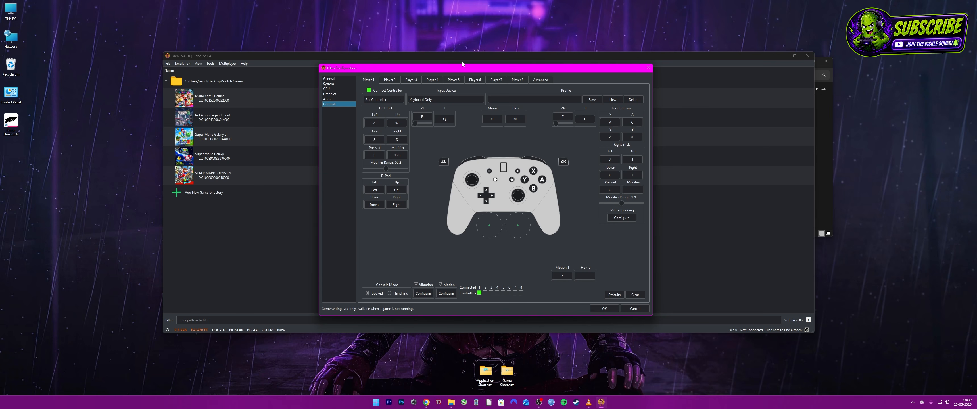
click(480, 101)
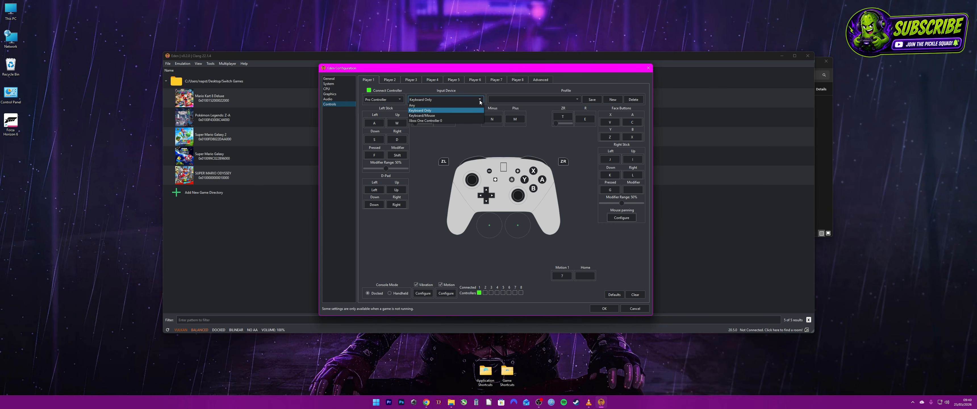
click(454, 121)
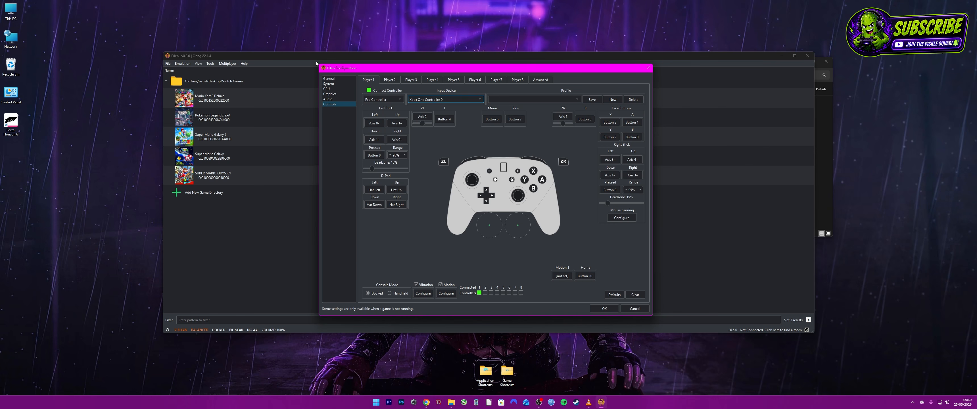
click(387, 80)
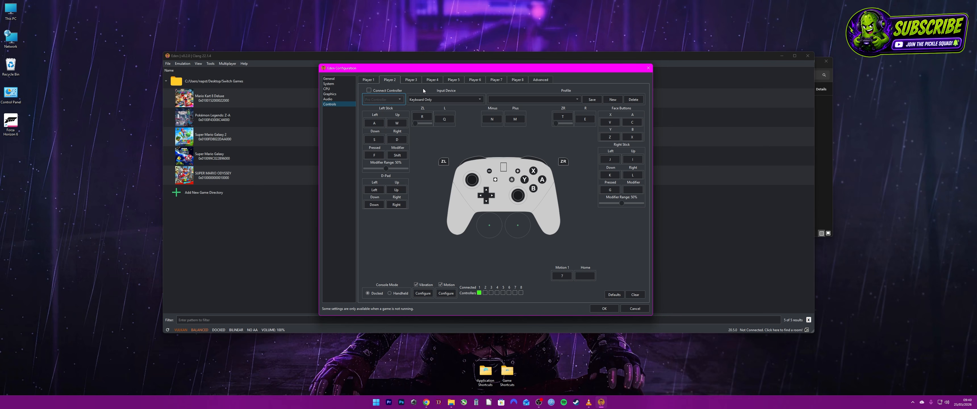
click(363, 81)
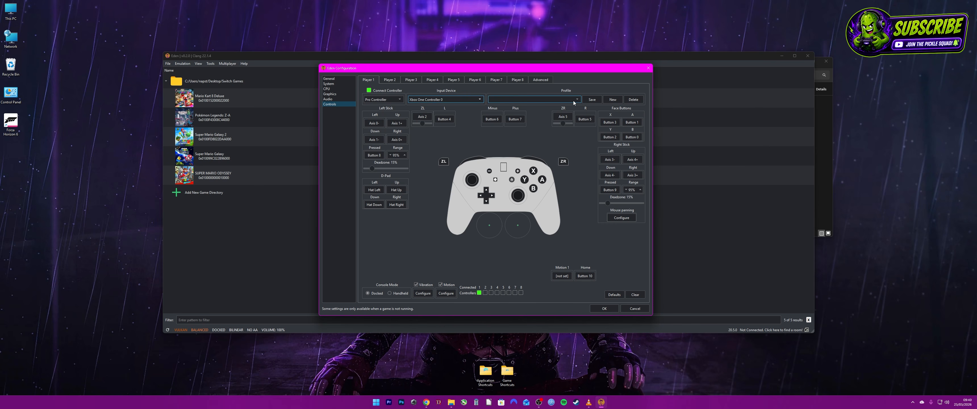
Review the emulator's hotkey bindings and save the configuration
click(333, 79)
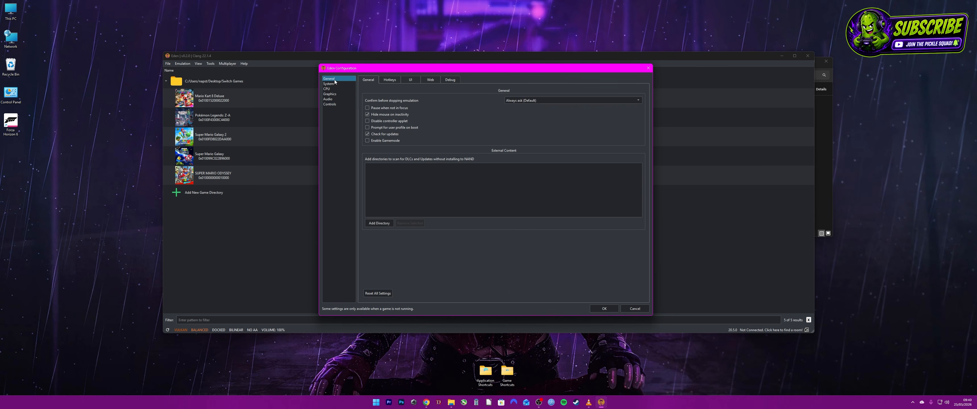
click(393, 80)
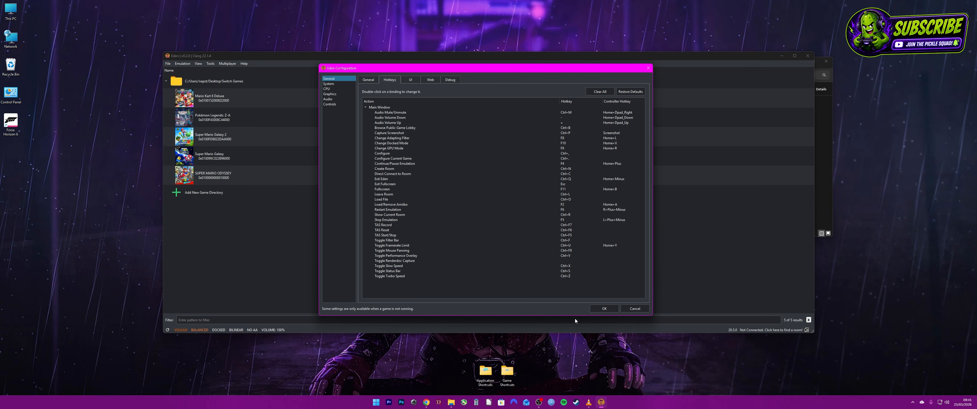
click(602, 309)
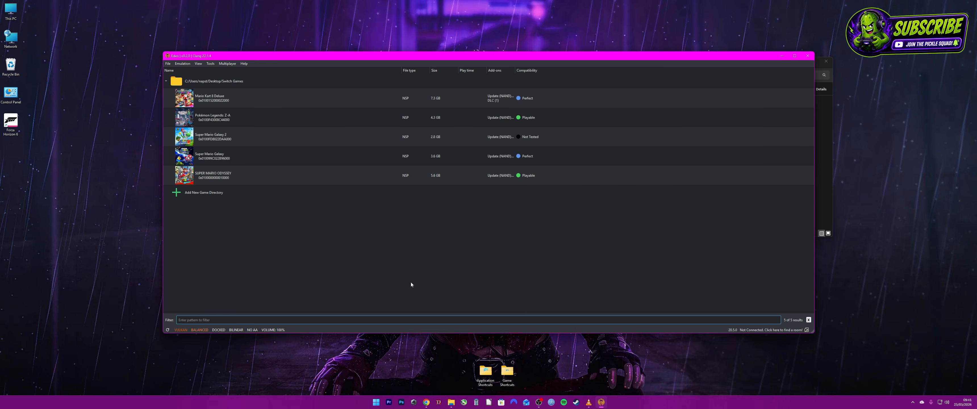
click(411, 282)
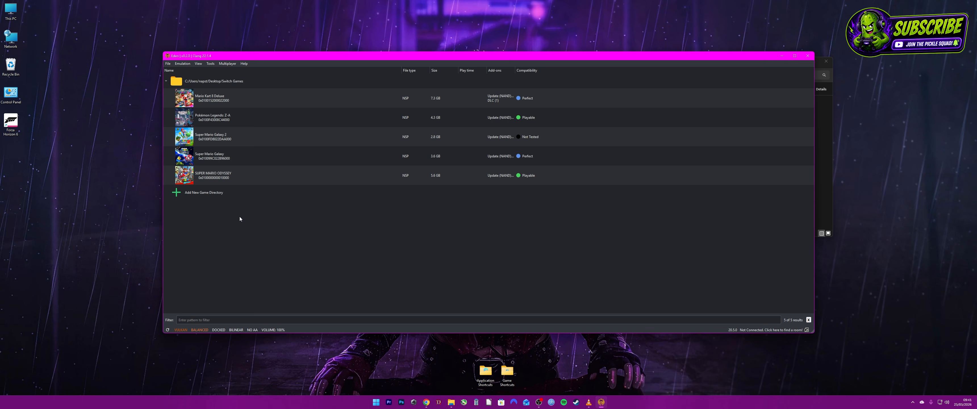
Review Super Mario Odyssey's per-game properties, covering add-ons, system, CPU, graphics and audio settings, and accept them
right_click(212, 173)
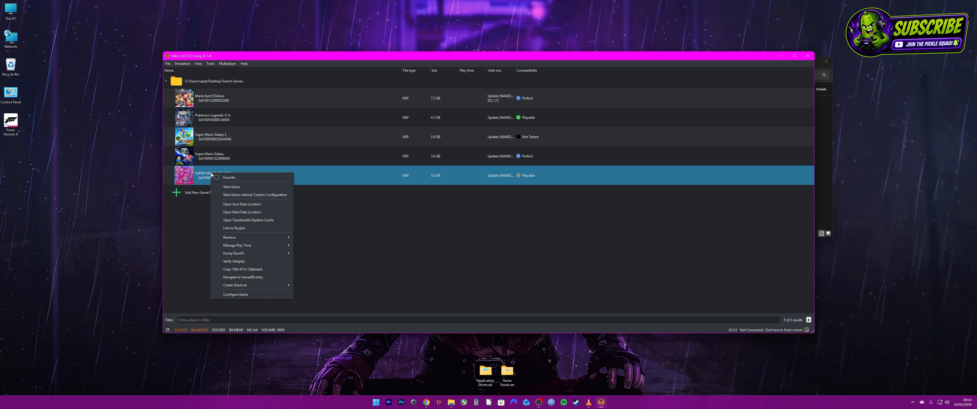
click(237, 295)
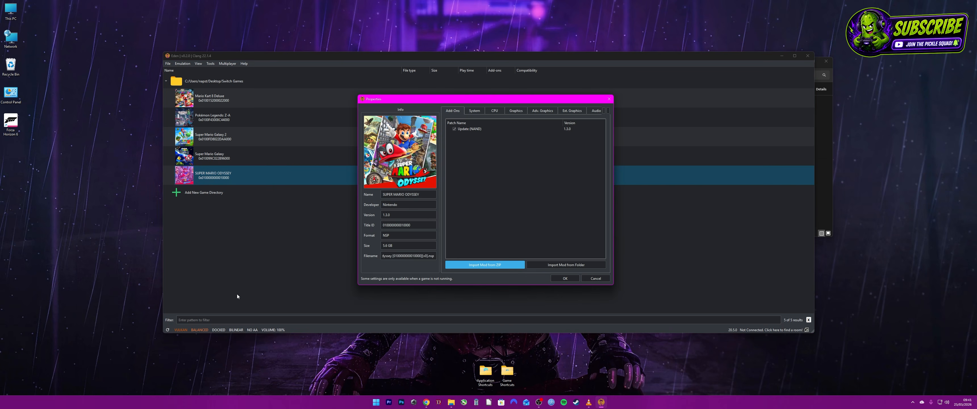
click(473, 111)
click(494, 111)
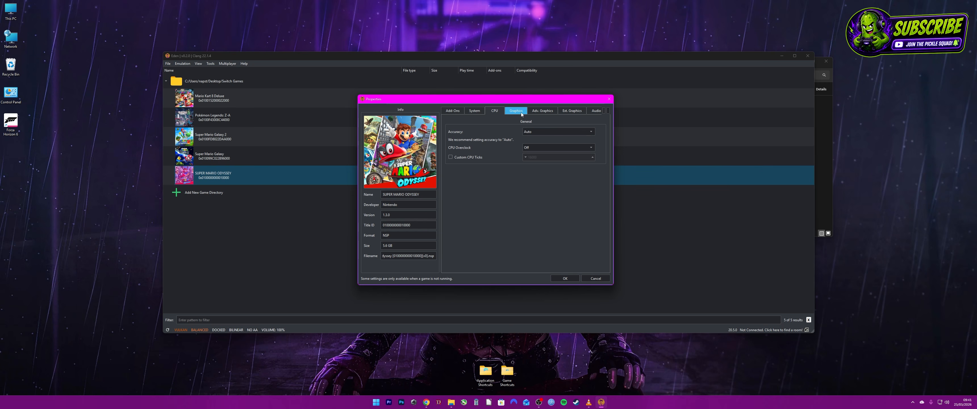
click(542, 112)
click(572, 110)
click(596, 111)
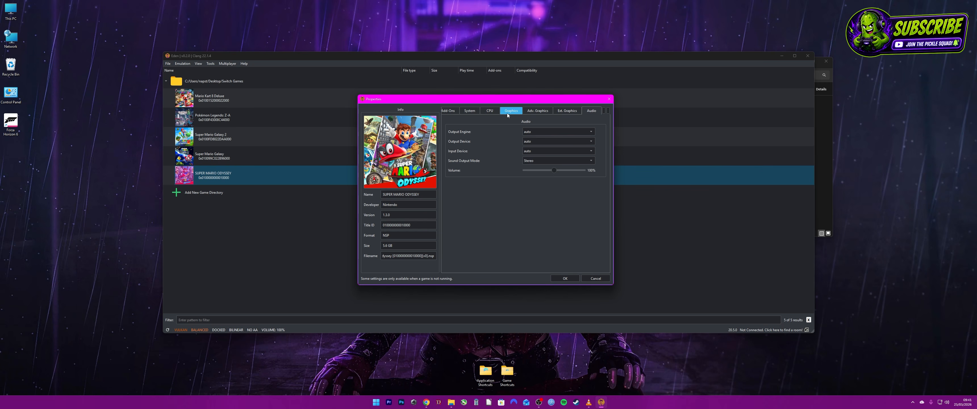
click(458, 113)
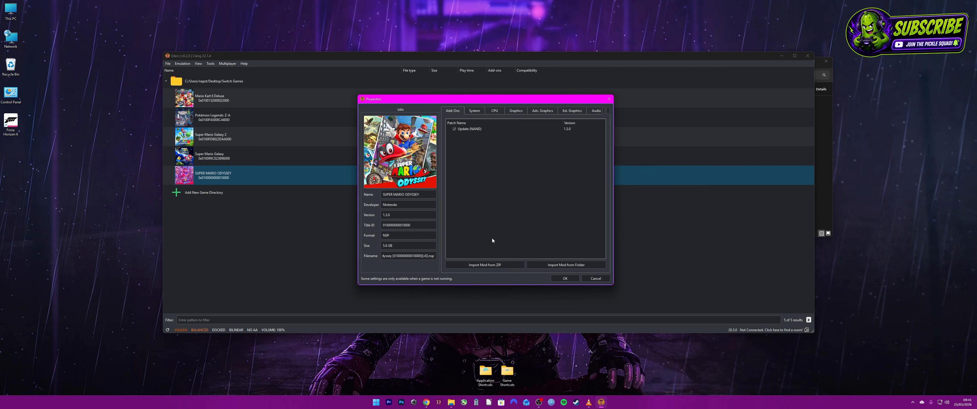
click(564, 278)
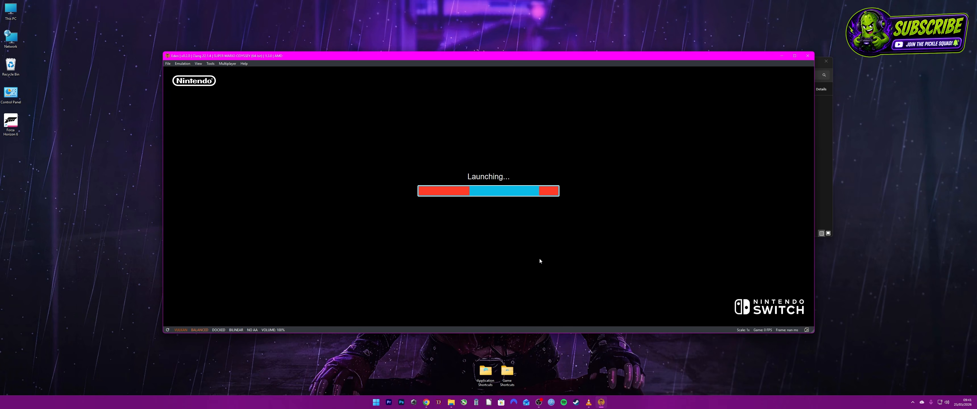
Run Super Mario Odyssey in full screen and choose the regular Start option instead of Assist Mode
key(F11)
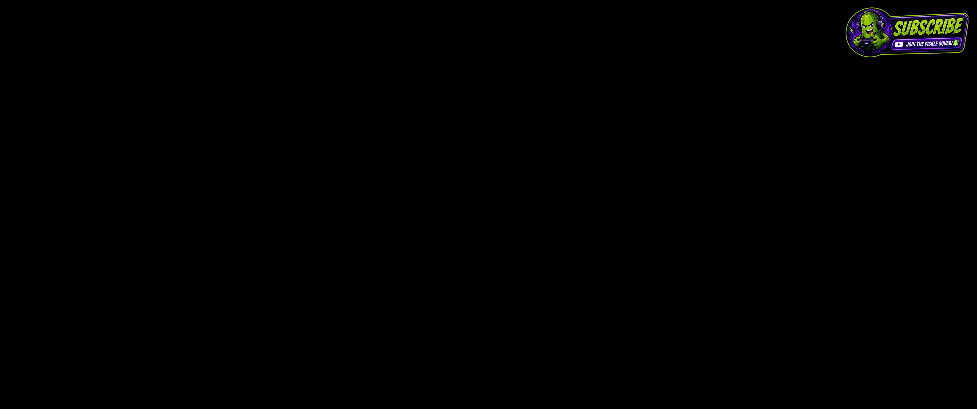
key(Down)
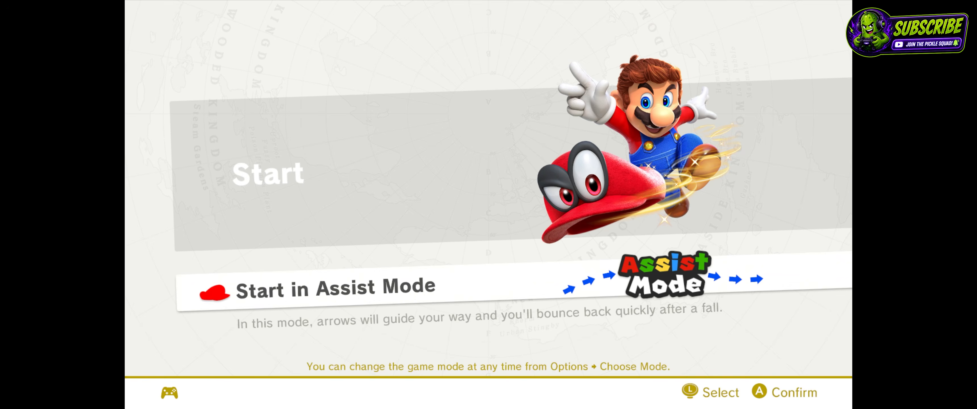
key(Up)
key(Return)
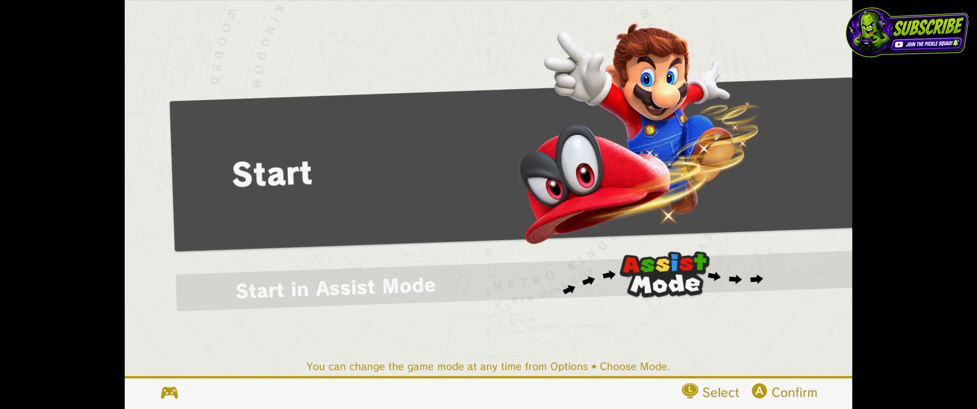